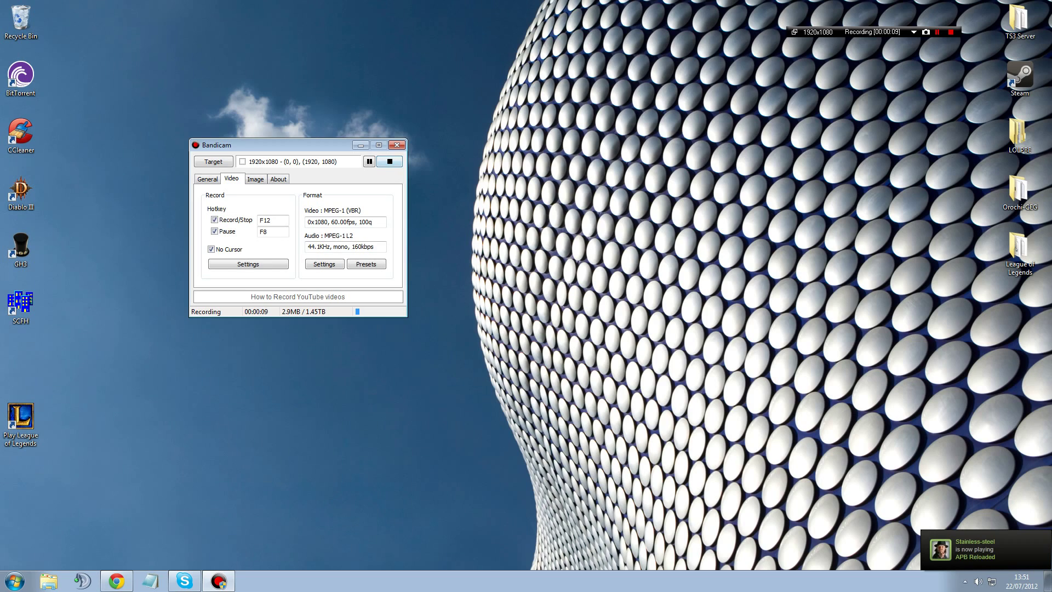
Set the output folder to the root of the Samsung 2TB (F:) drive
left_click(207, 179)
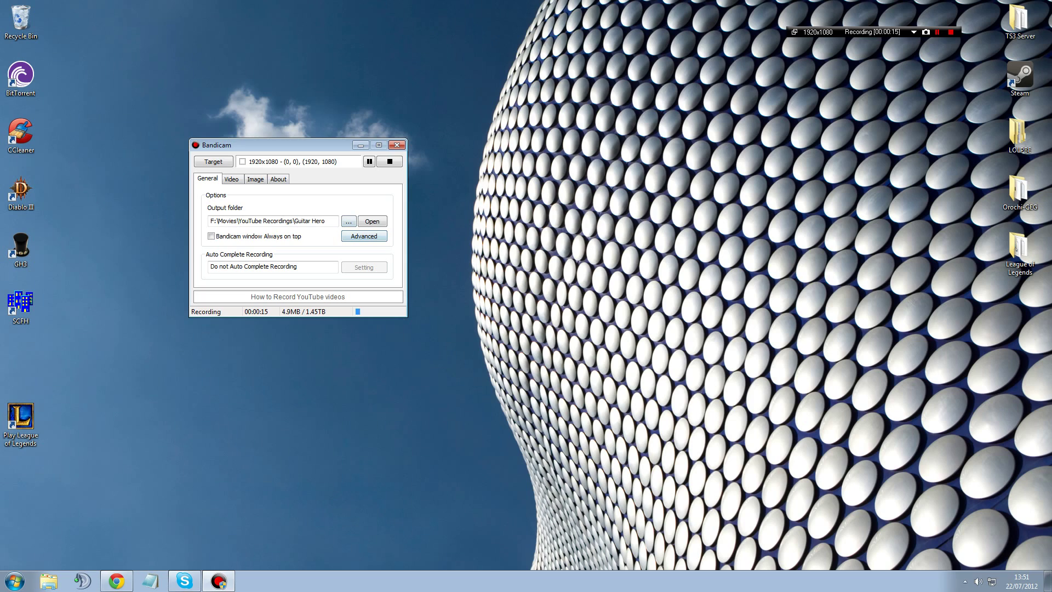
left_click(348, 220)
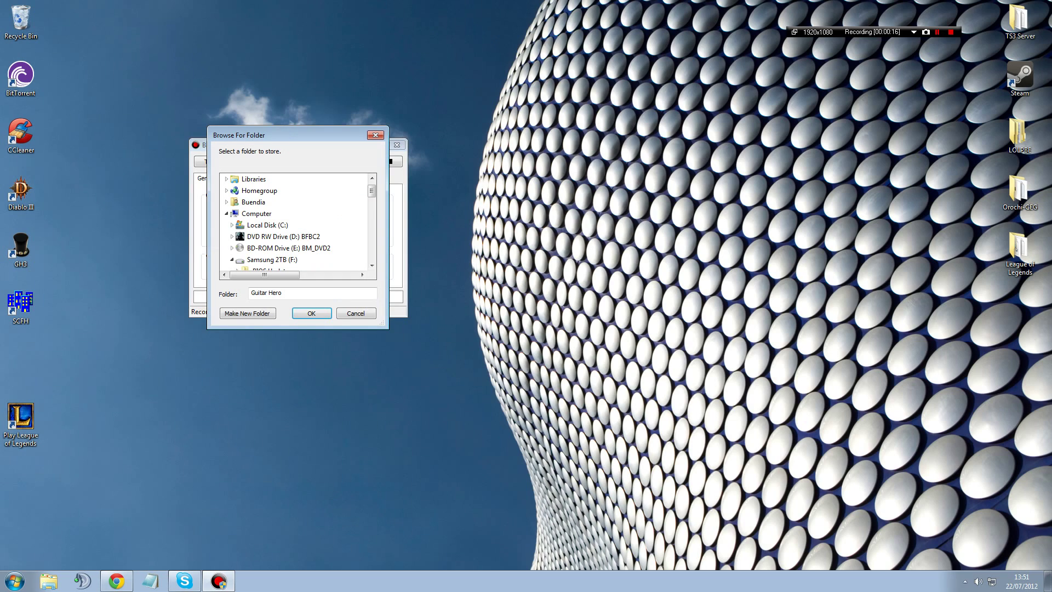
left_click_drag(247, 135, 459, 150)
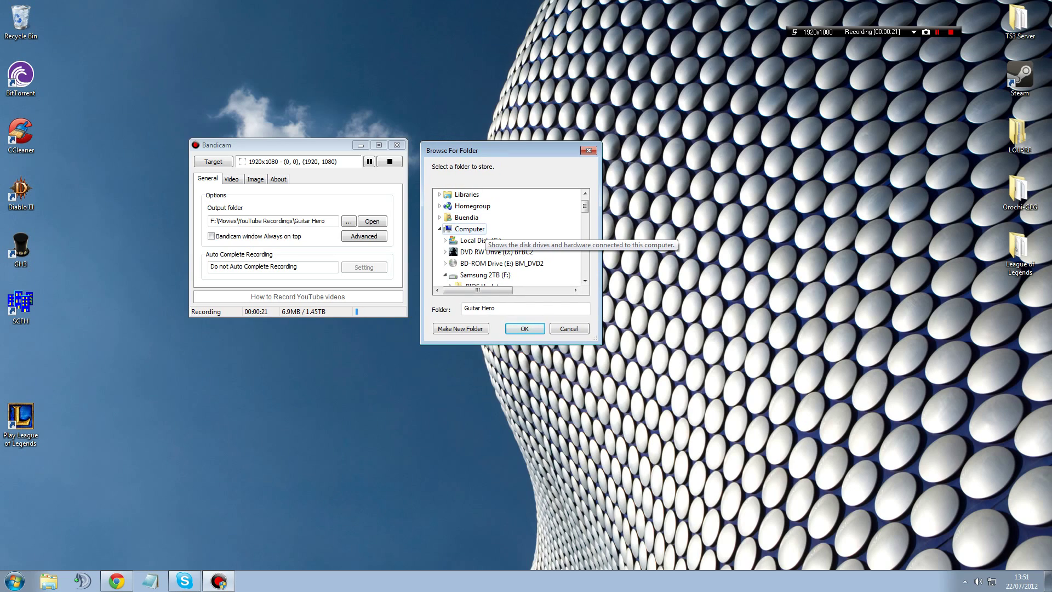
scroll(493, 258, "down", 2)
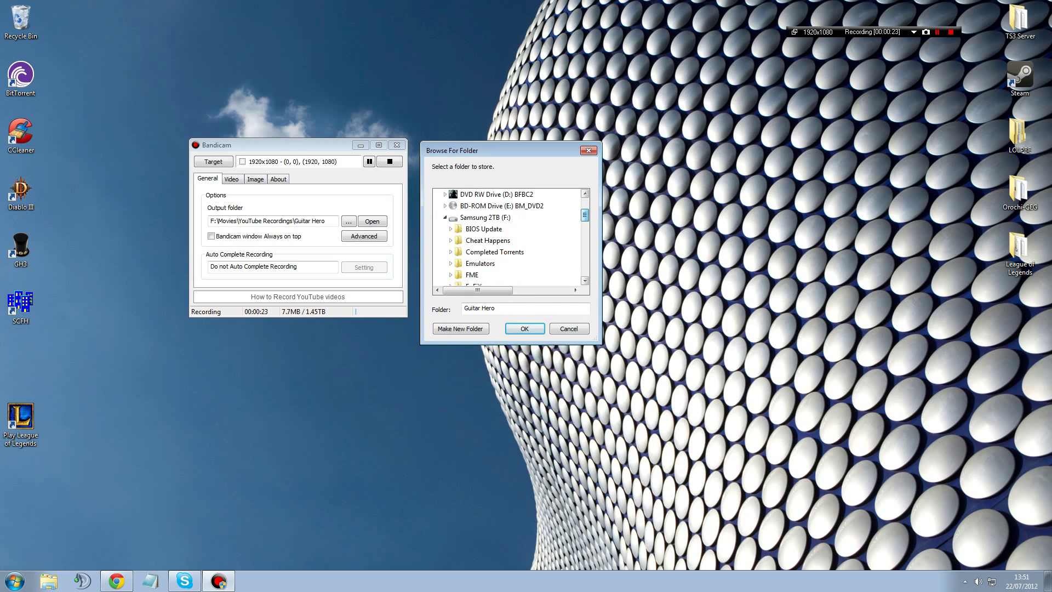
left_click(445, 217)
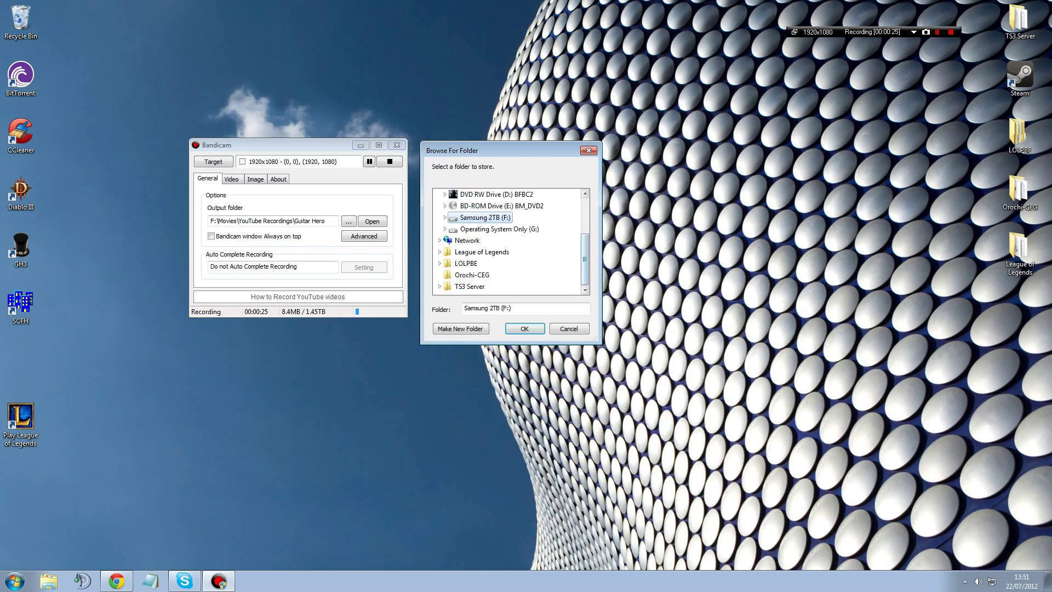
scroll(482, 263, "up", 2)
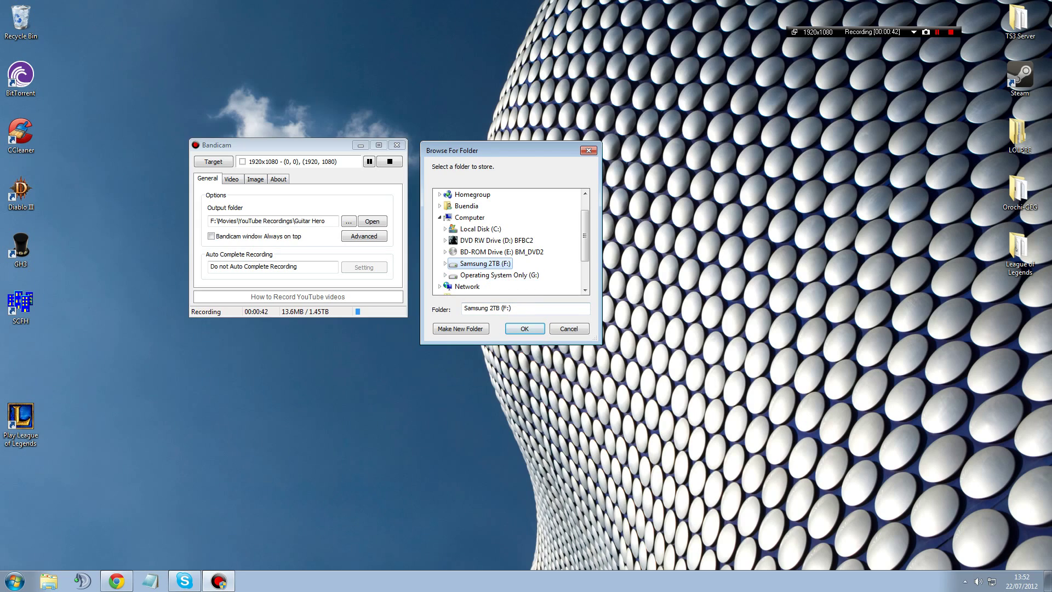
key("Return")
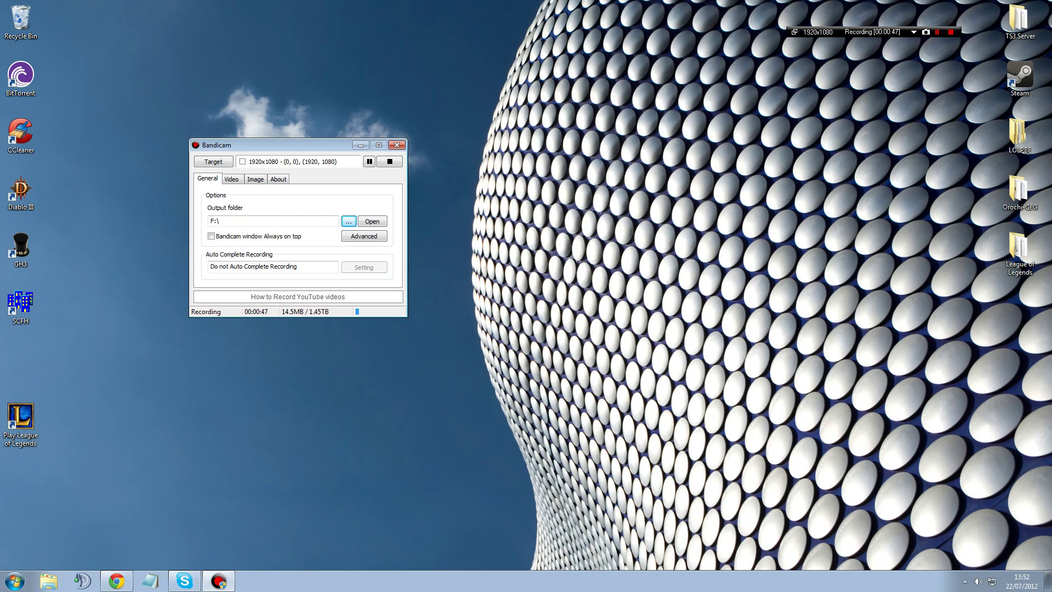
Set the output folder for recordings to F:\Movies\YouTube Recordings
key("Return")
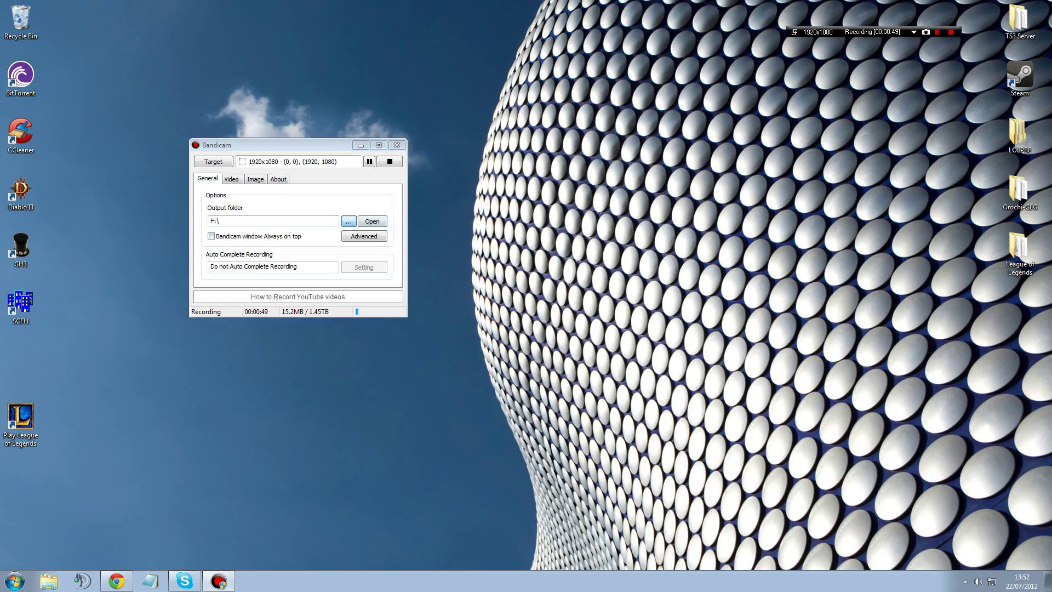
left_click(232, 270)
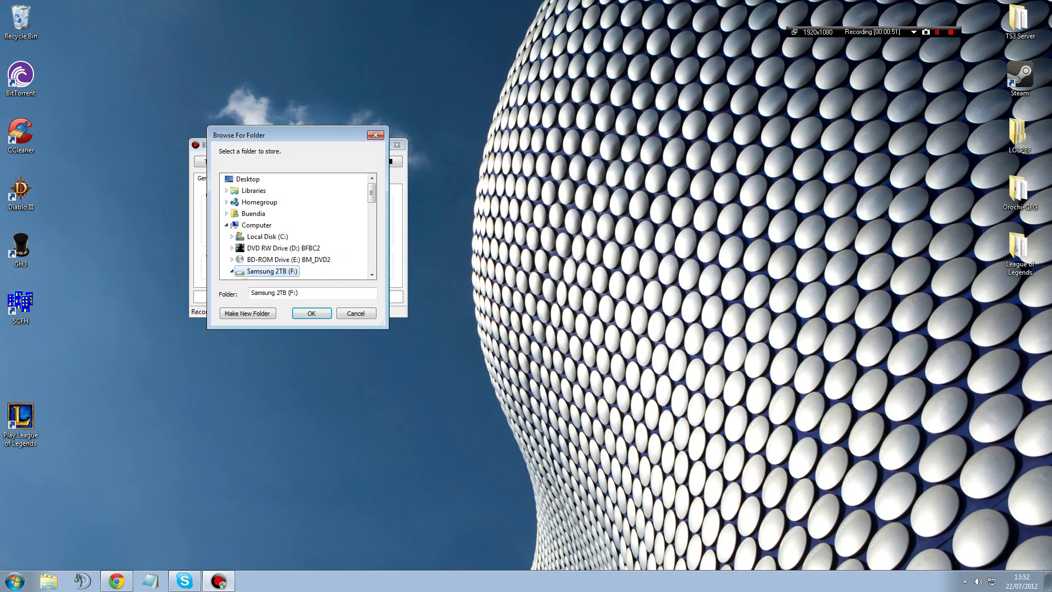
scroll(257, 219, "down", 6)
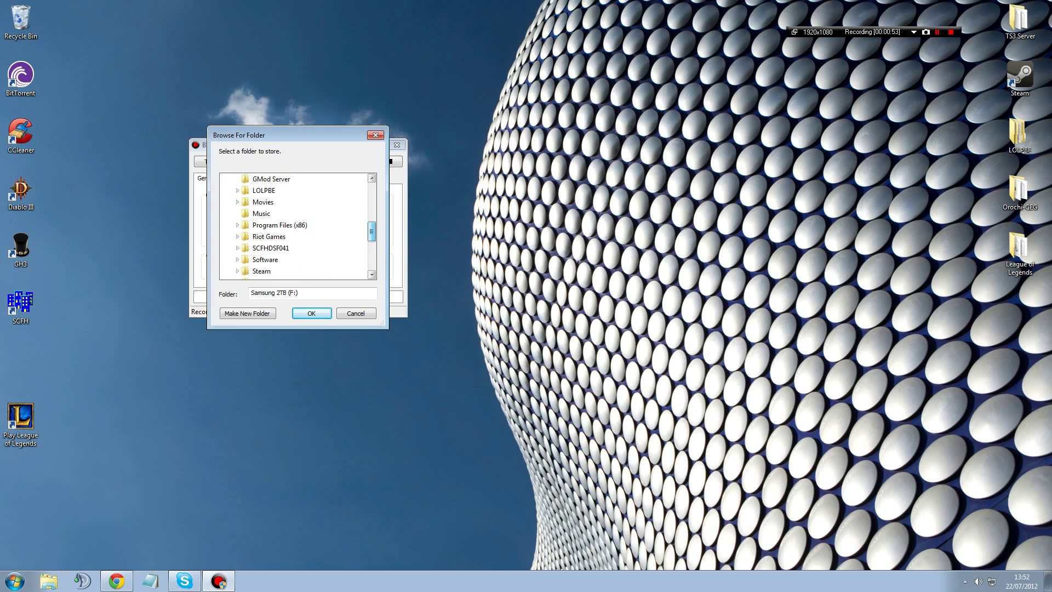
left_click(260, 203)
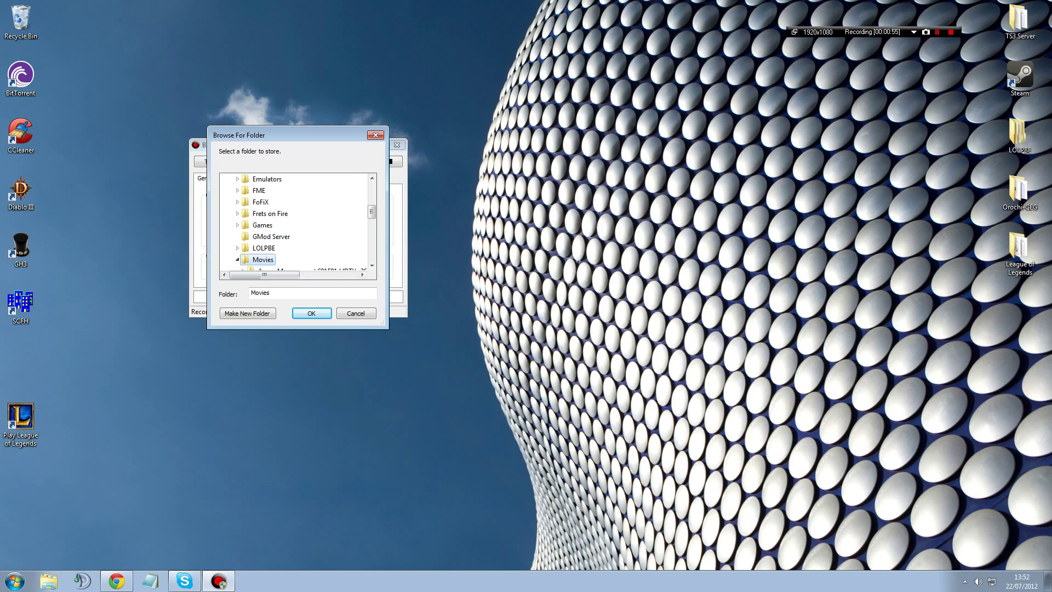
left_click(269, 213)
left_click_drag(371, 223, 371, 216)
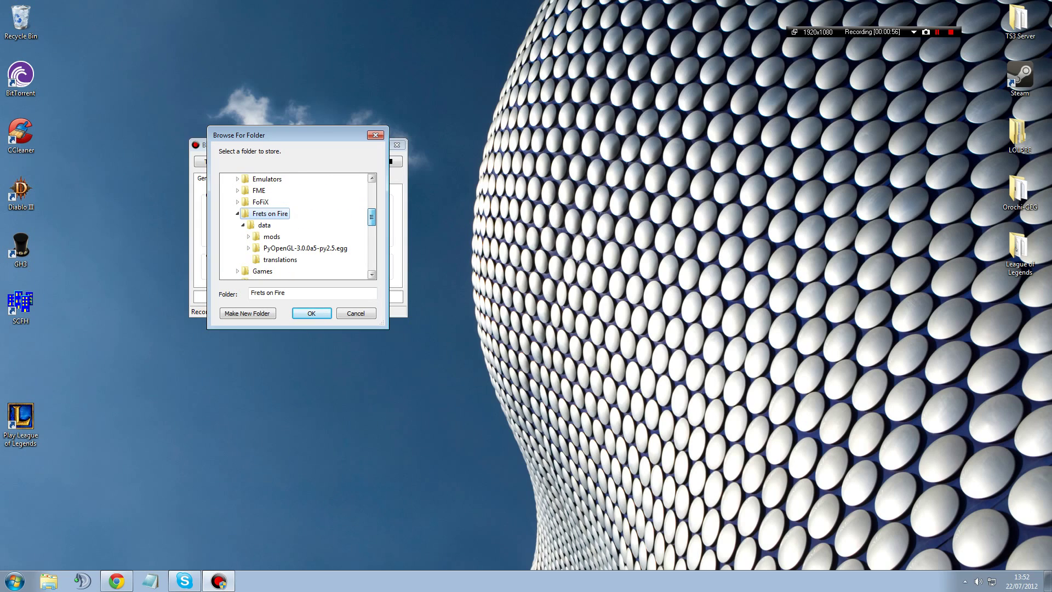
left_click(237, 213)
left_click(262, 225)
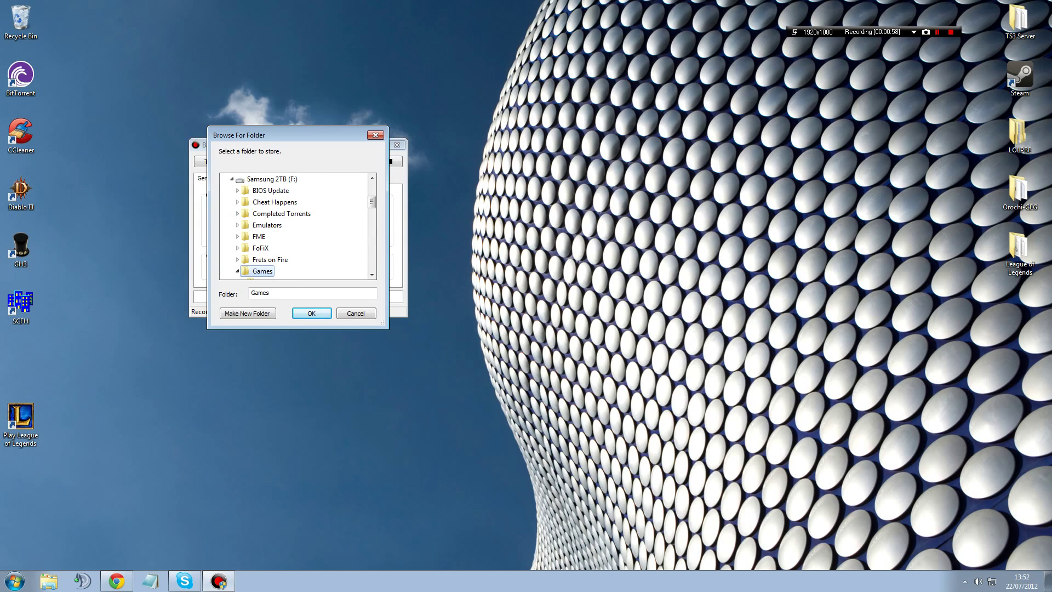
mouse_move(372, 202)
left_mouse_down()
mouse_move(372, 229)
mouse_move(372, 202)
left_mouse_up()
left_click(237, 271)
scroll(295, 225, "down", 4)
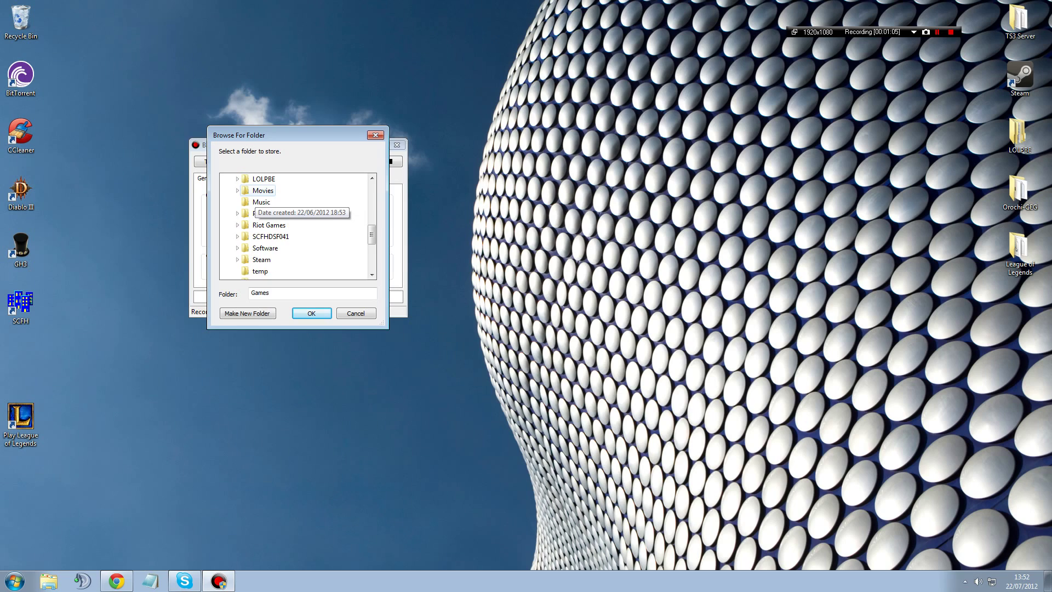
left_click(262, 191)
left_click(278, 249)
left_click(311, 313)
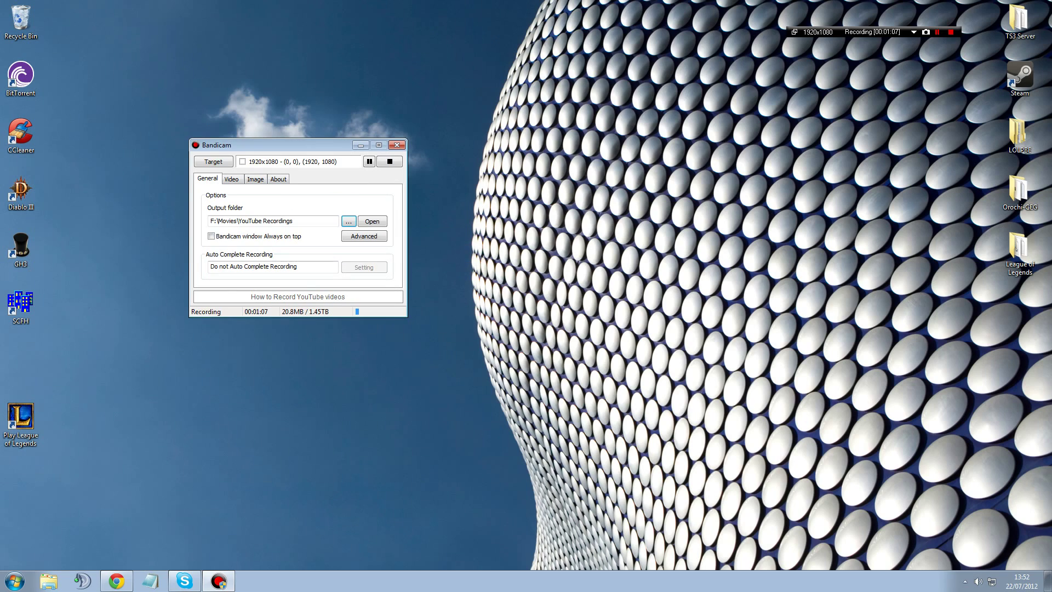
Show the video recording settings and move the Play League of Legends desktop shortcut directly below the SCFH shortcut
left_click(231, 179)
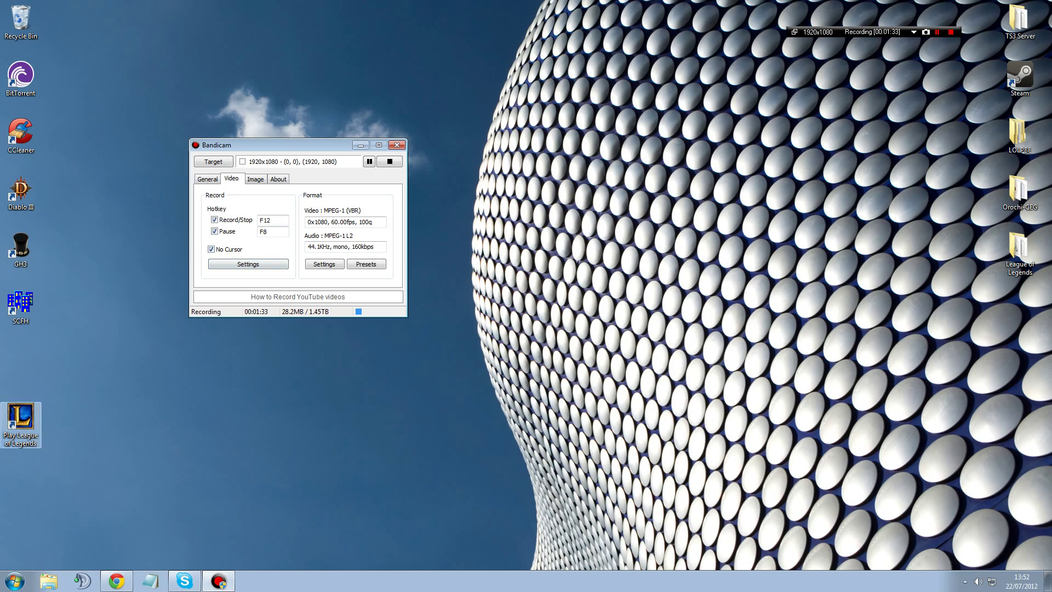
left_click_drag(21, 417, 25, 359)
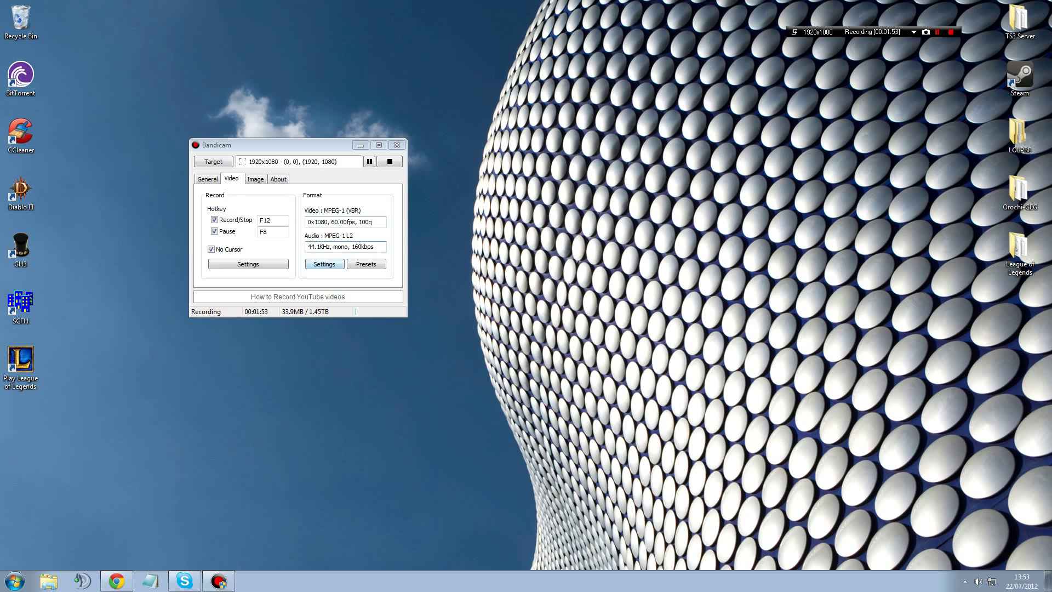
View the recording format settings without changing them and look through the available format presets
left_click(324, 263)
left_click_drag(290, 133, 620, 170)
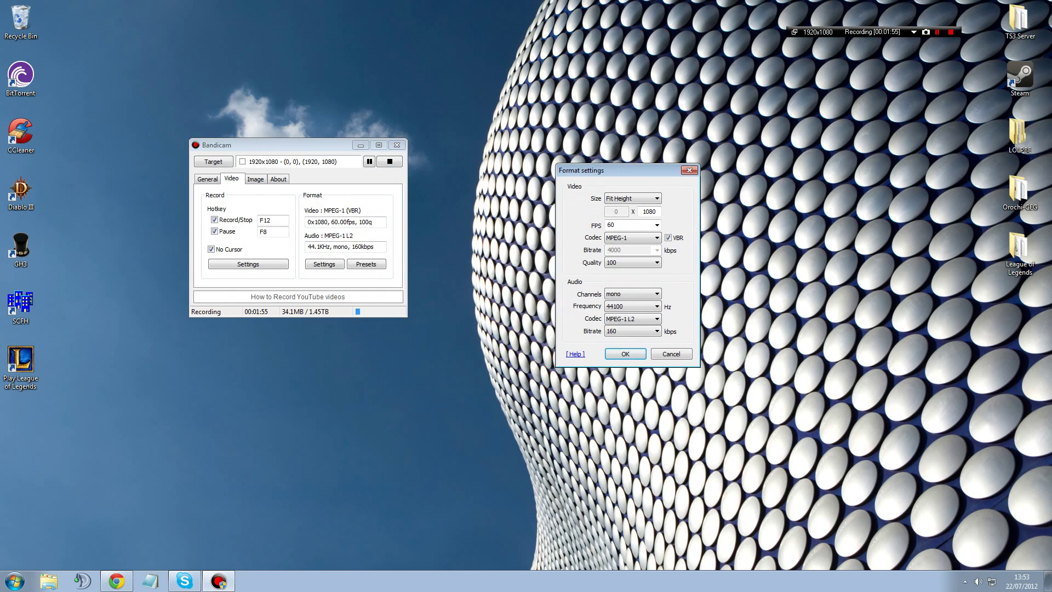
left_click(689, 170)
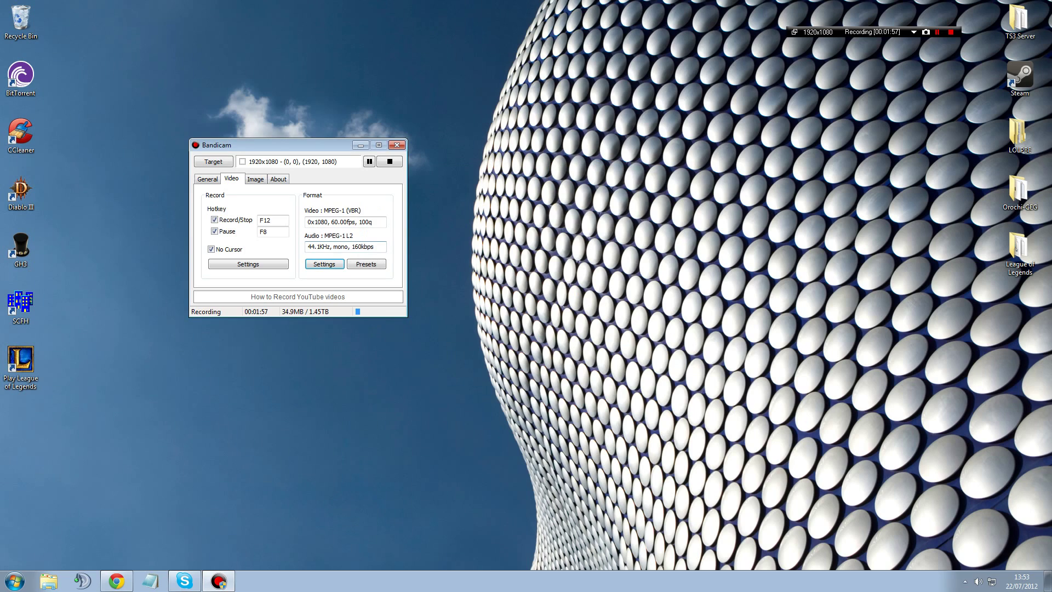
left_click(366, 263)
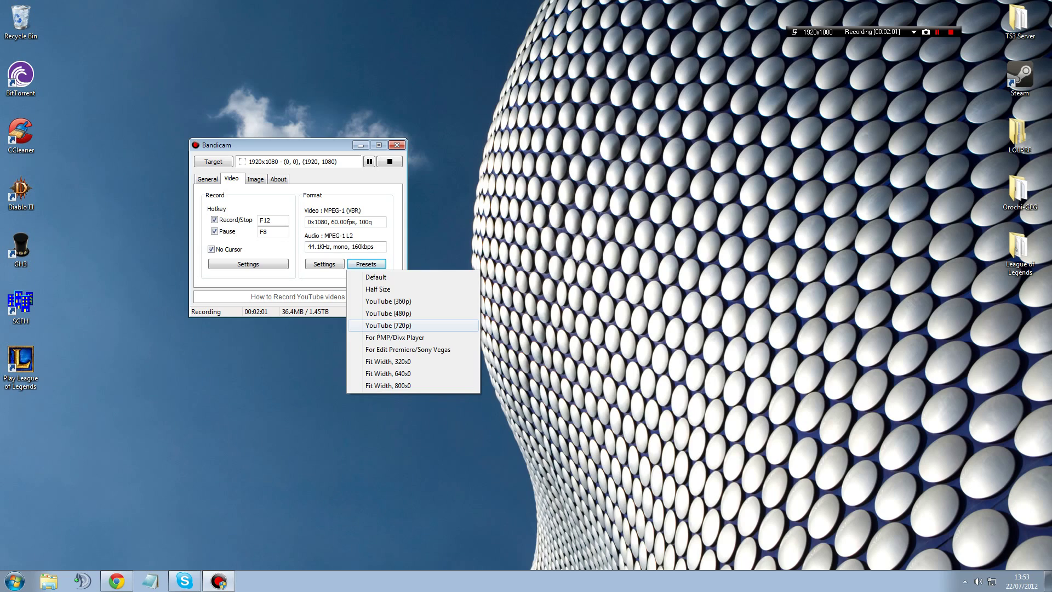
left_click(388, 325)
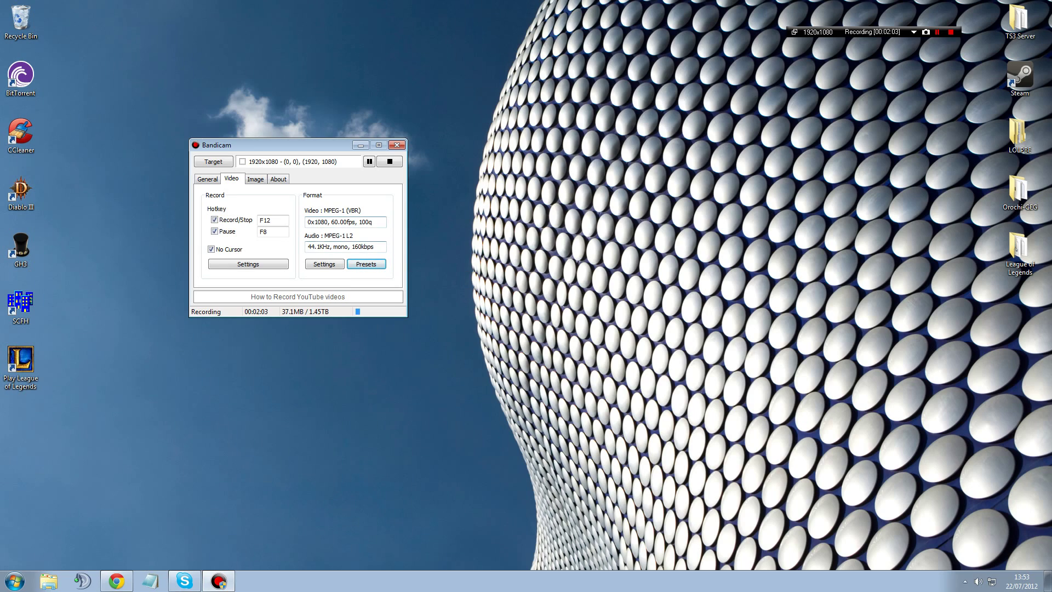
Open the format settings beside the main window and examine the available video codecs
left_click(324, 263)
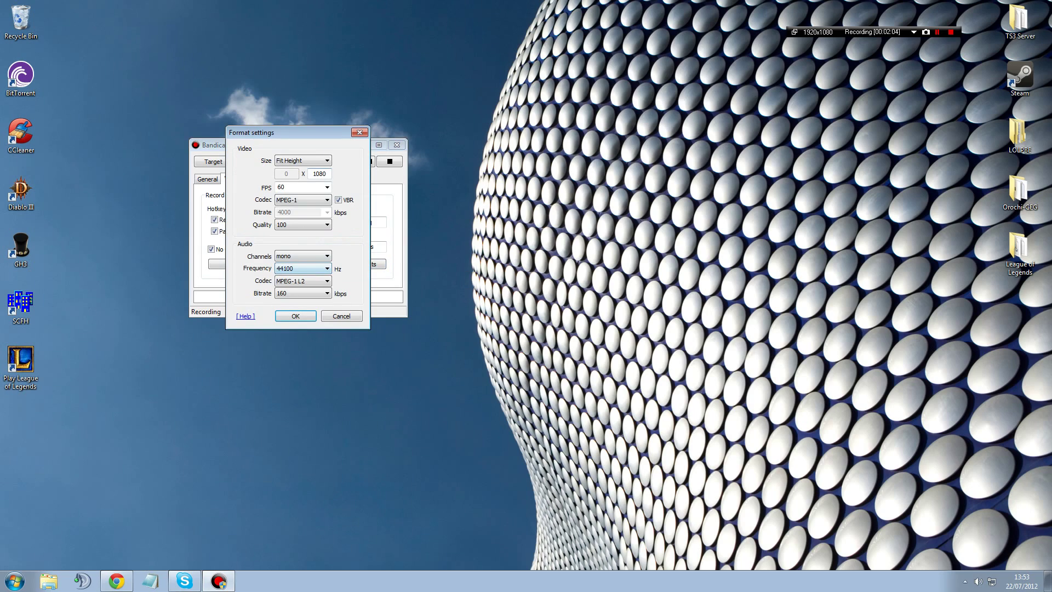
left_click_drag(326, 136, 529, 196)
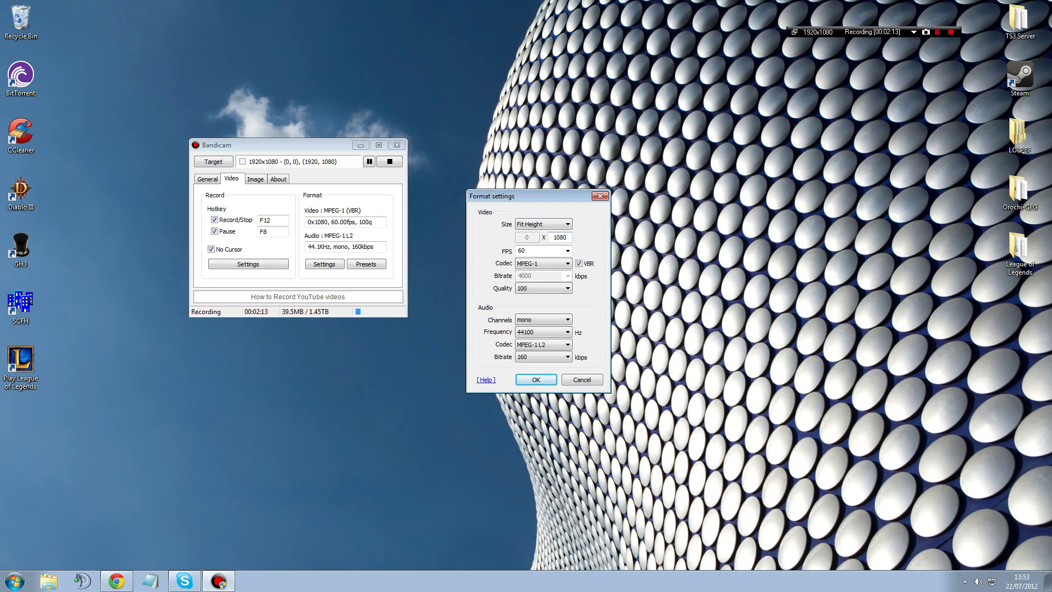
left_click(543, 263)
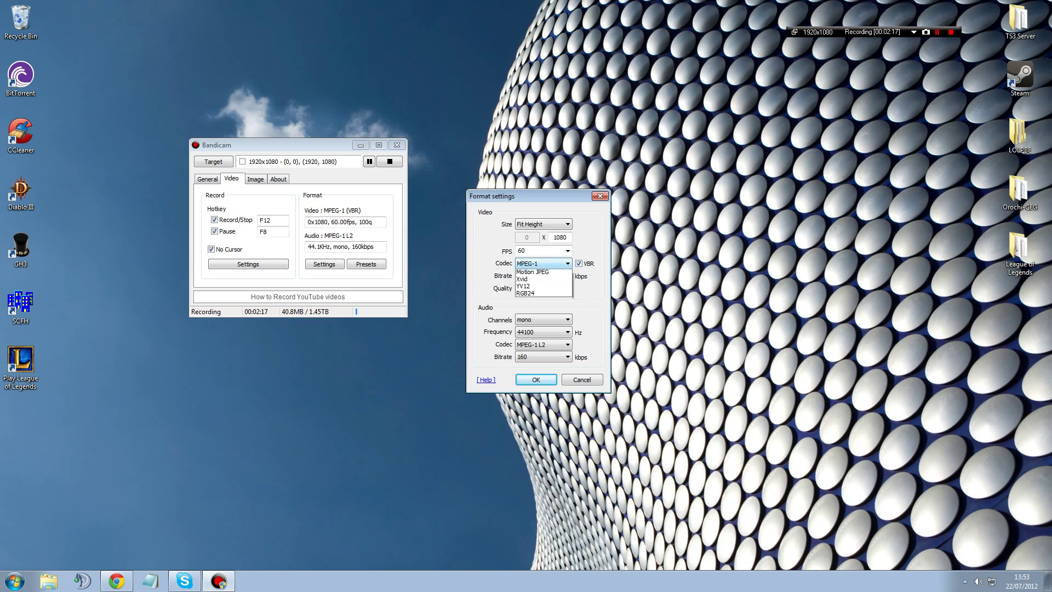
left_click(543, 272)
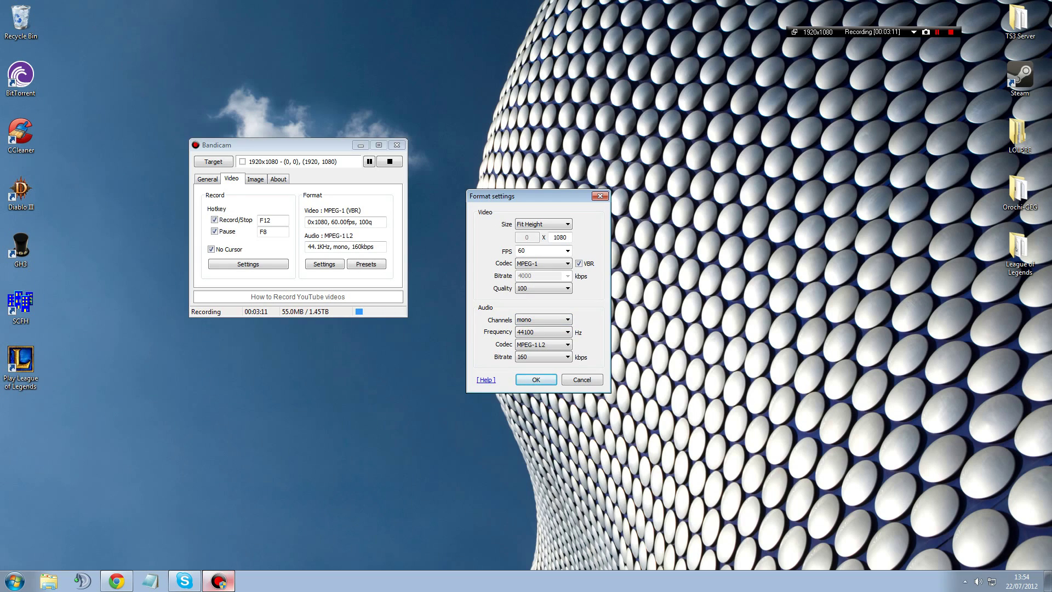
Examine the available audio frequencies and audio bitrates in the format settings
left_click(543, 332)
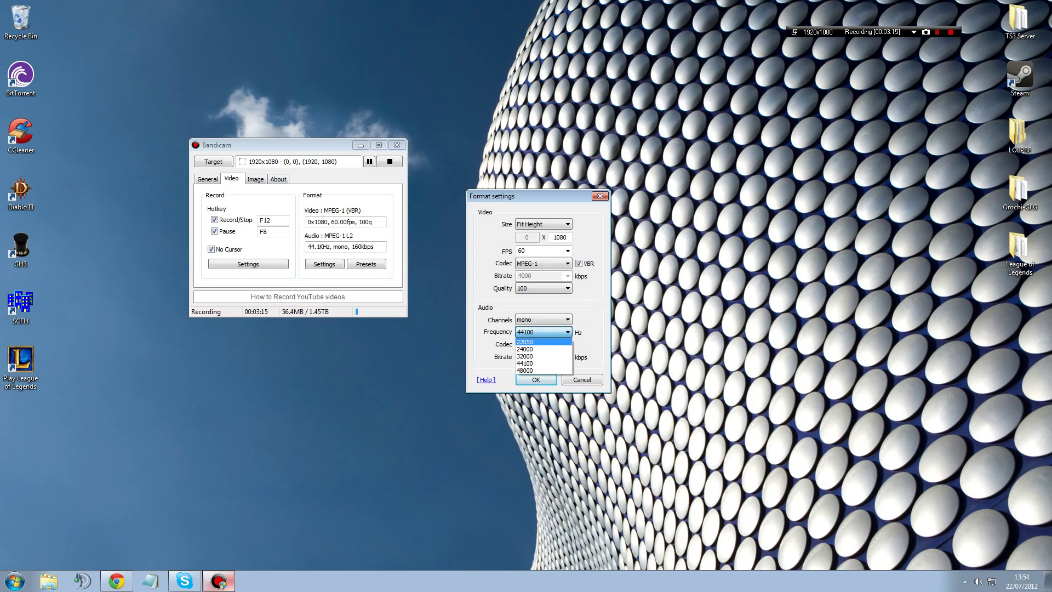
left_click(543, 331)
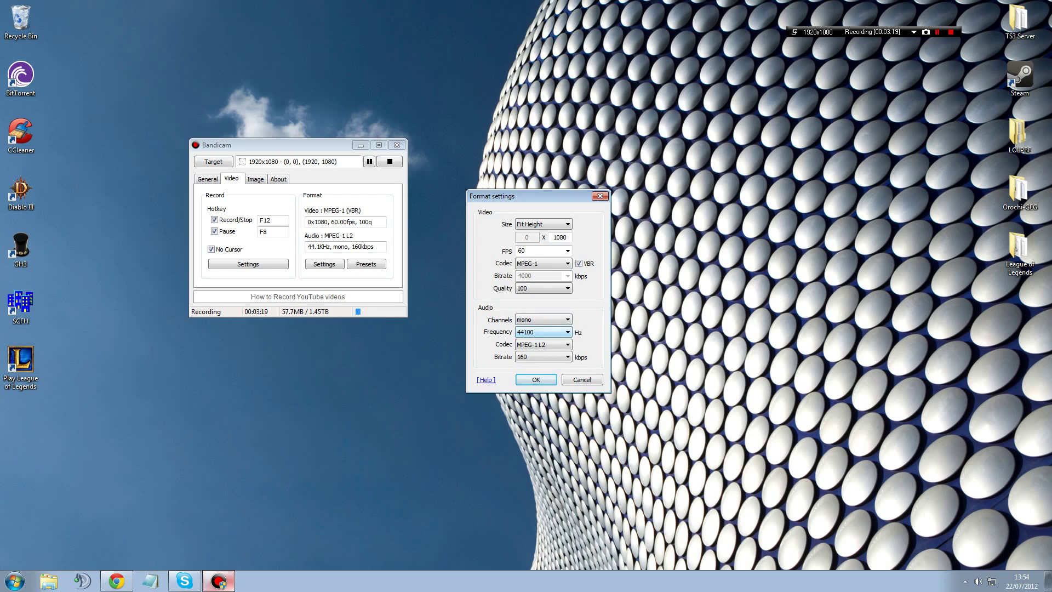
left_click(543, 357)
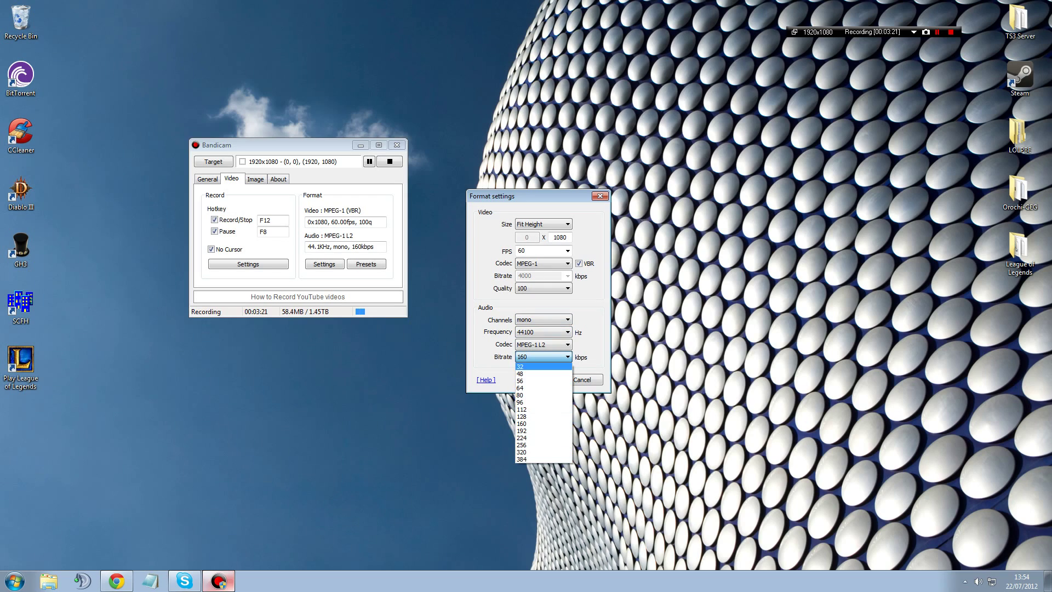
left_click(543, 357)
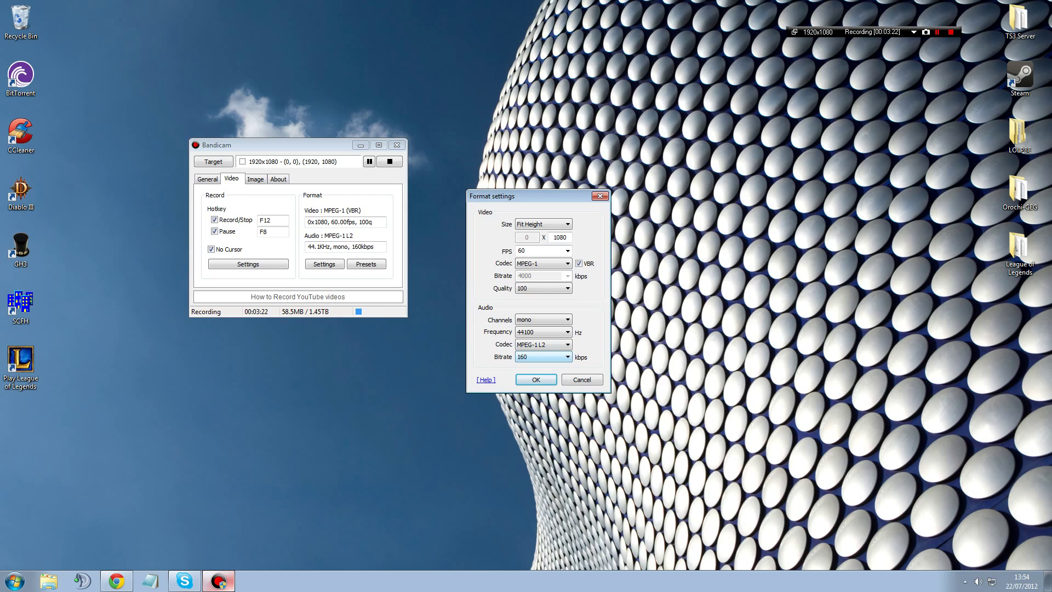
left_click(543, 356)
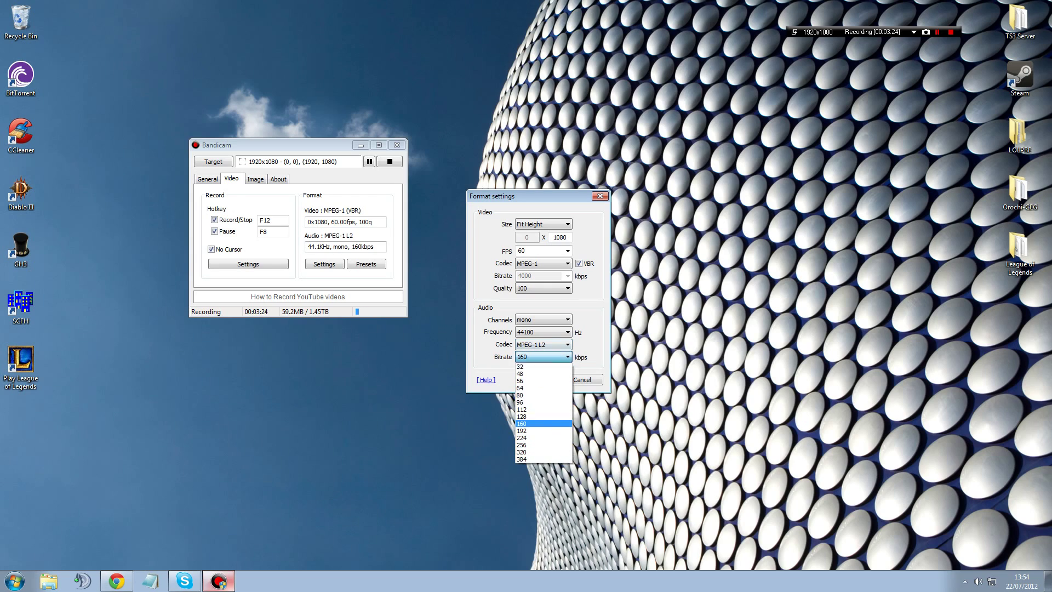
left_click(543, 357)
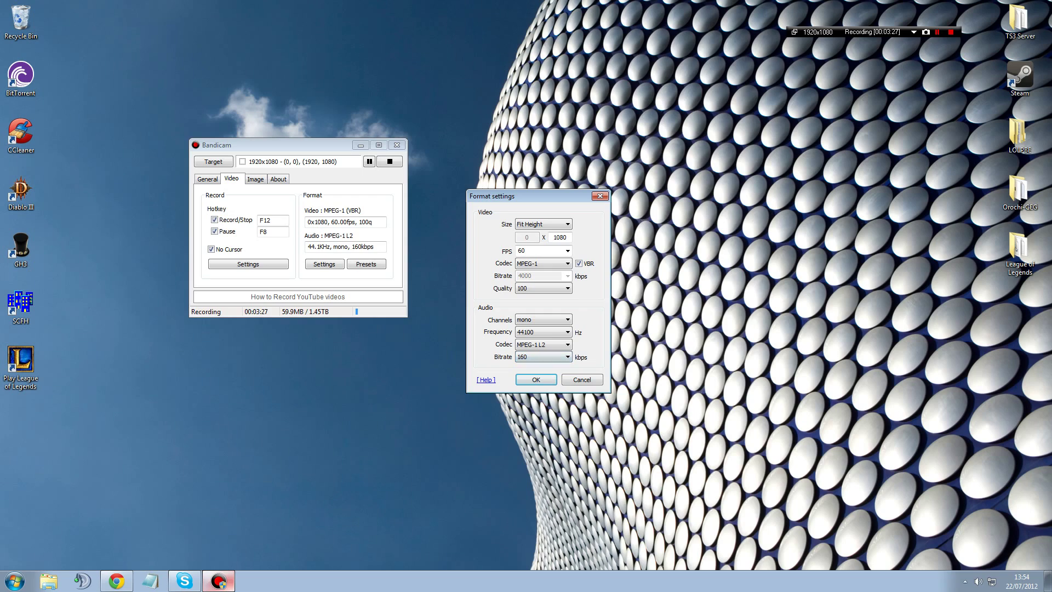
Choose MPEG-1 L2 as the audio codec and accept the format settings
left_click(543, 344)
left_click(543, 344)
left_click(543, 344)
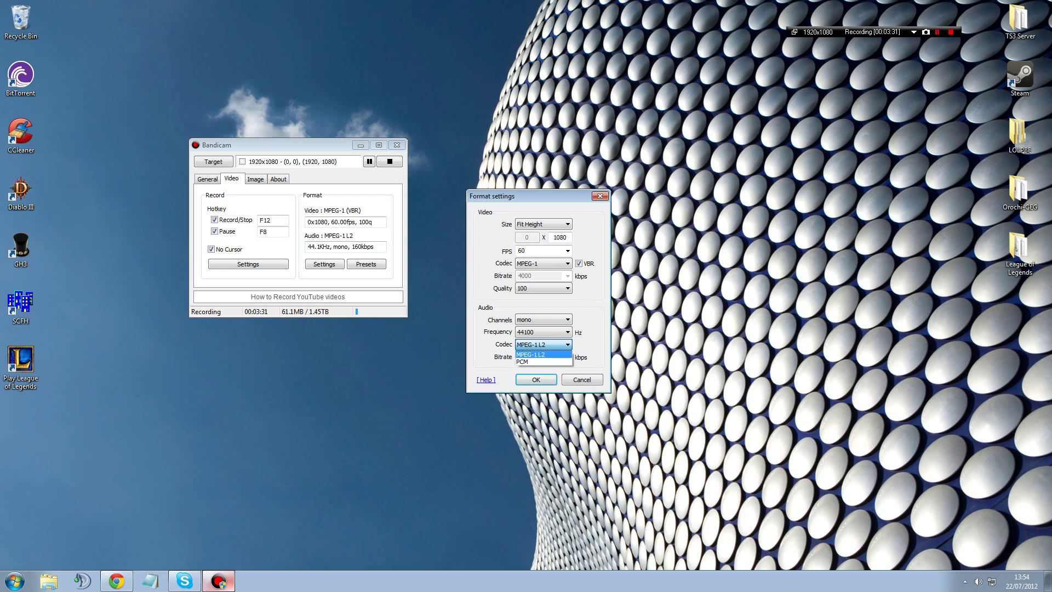
left_click(544, 354)
left_click(536, 379)
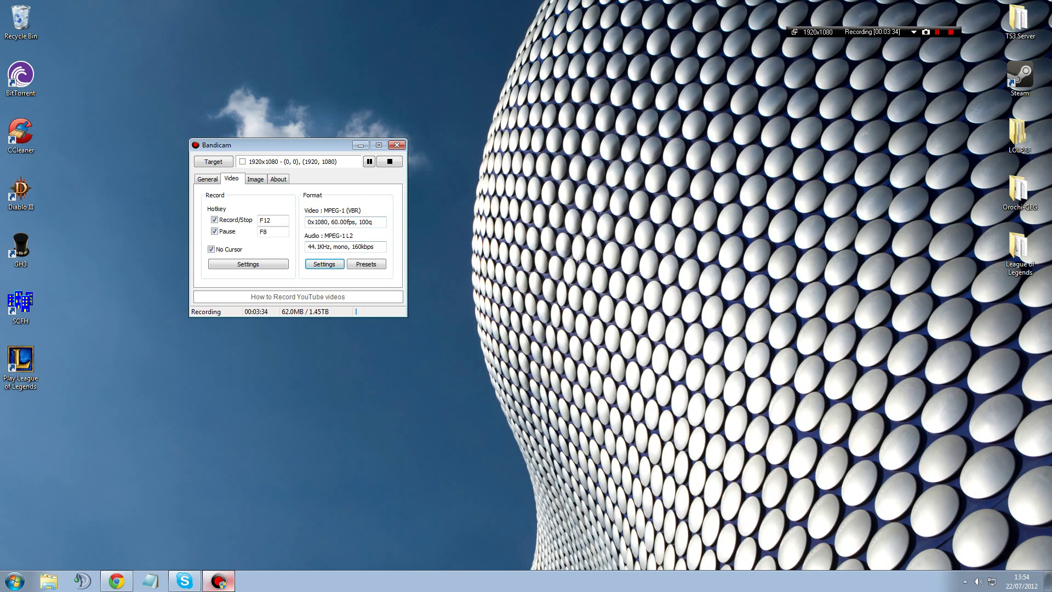
Look over the program information and the image capture settings, and return to the video settings
left_click(278, 178)
left_click(254, 179)
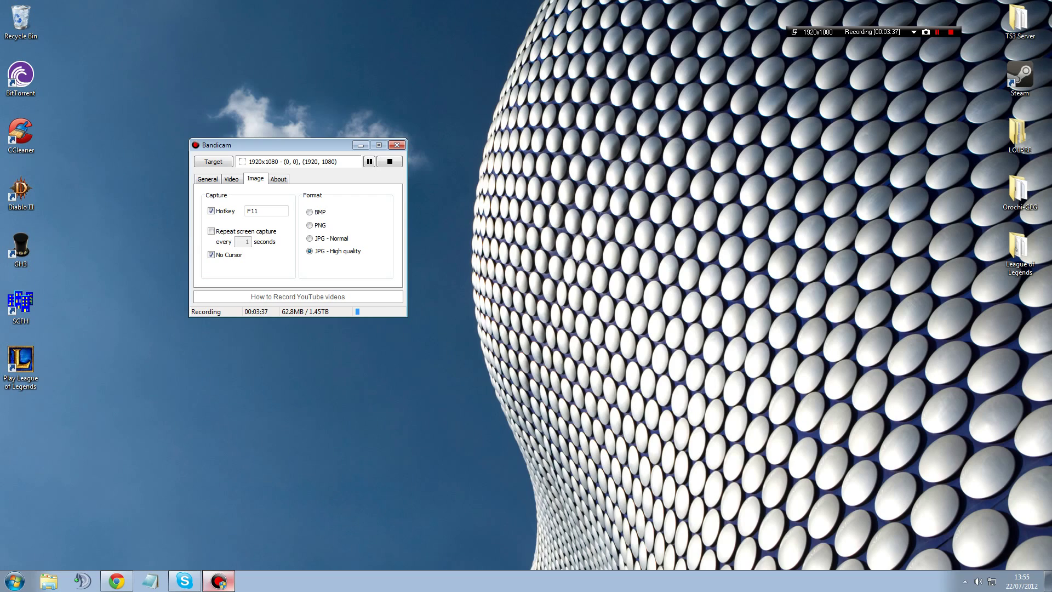
left_click(231, 178)
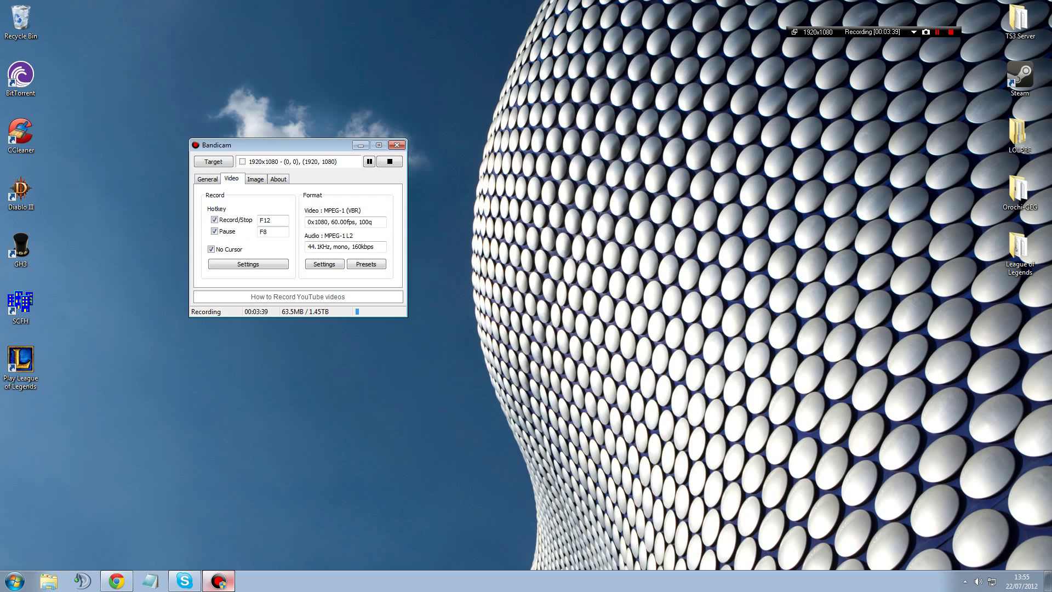
left_click(255, 179)
left_click(231, 179)
Review the video and audio values in the format settings again and close them without changes
left_click(324, 264)
left_click_drag(289, 132, 535, 198)
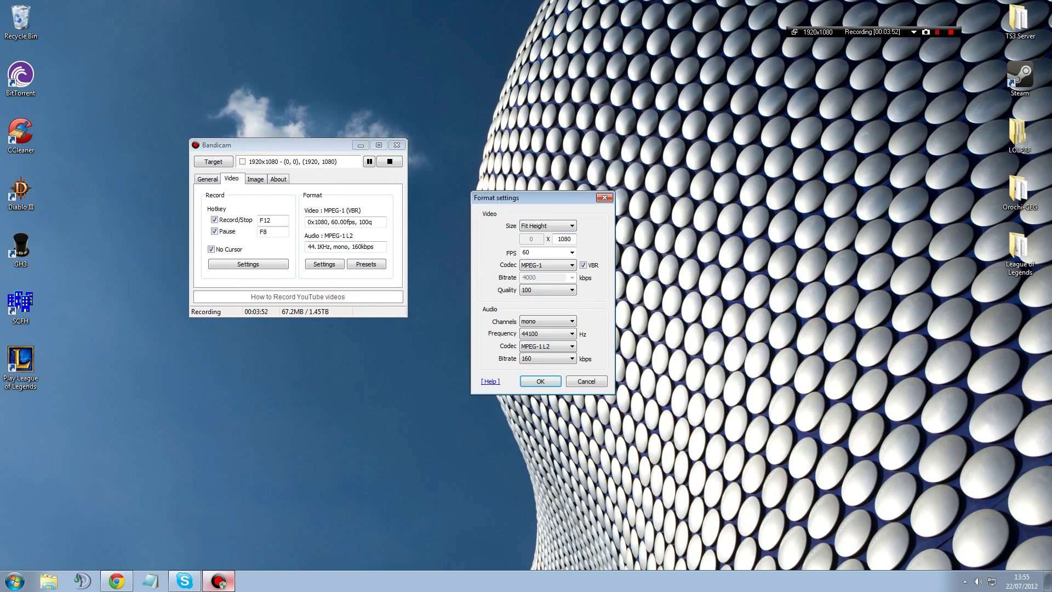
left_click(605, 197)
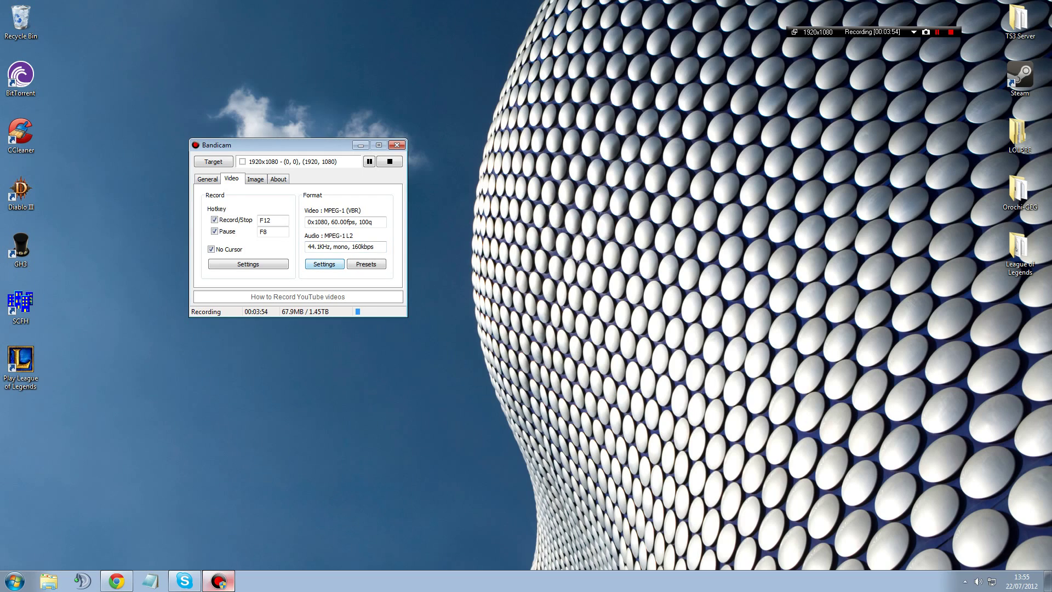